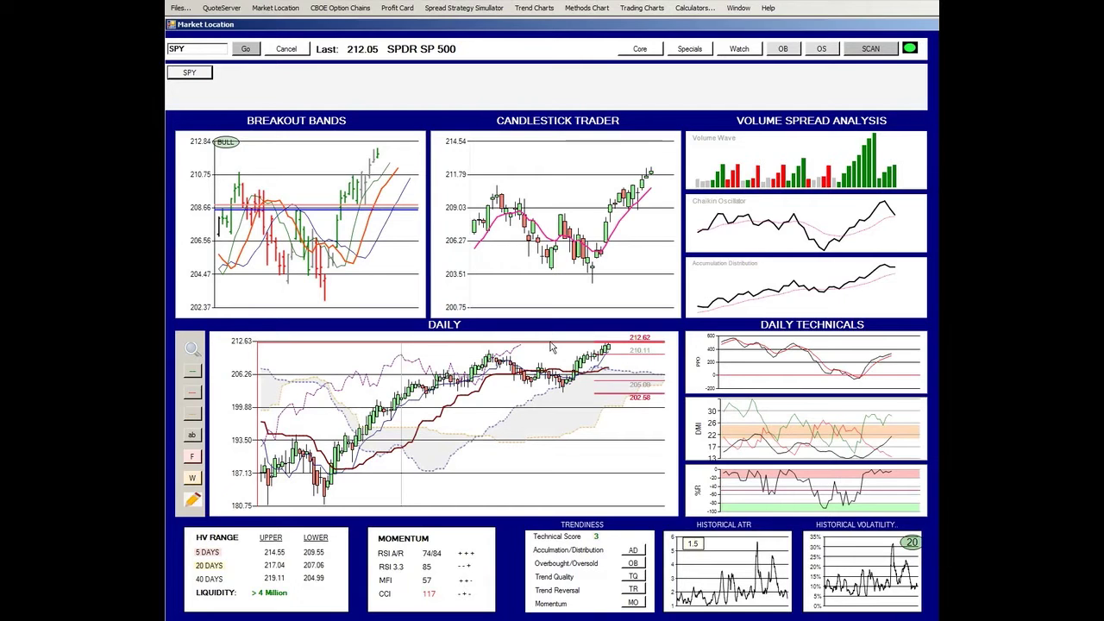
Reset the Daily chart's zoom, then zoom it in on the last few weeks of SPY candles
mouse_move(552, 348)
left_mouse_down()
mouse_move(630, 354)
mouse_move(646, 416)
mouse_move(654, 411)
left_mouse_up()
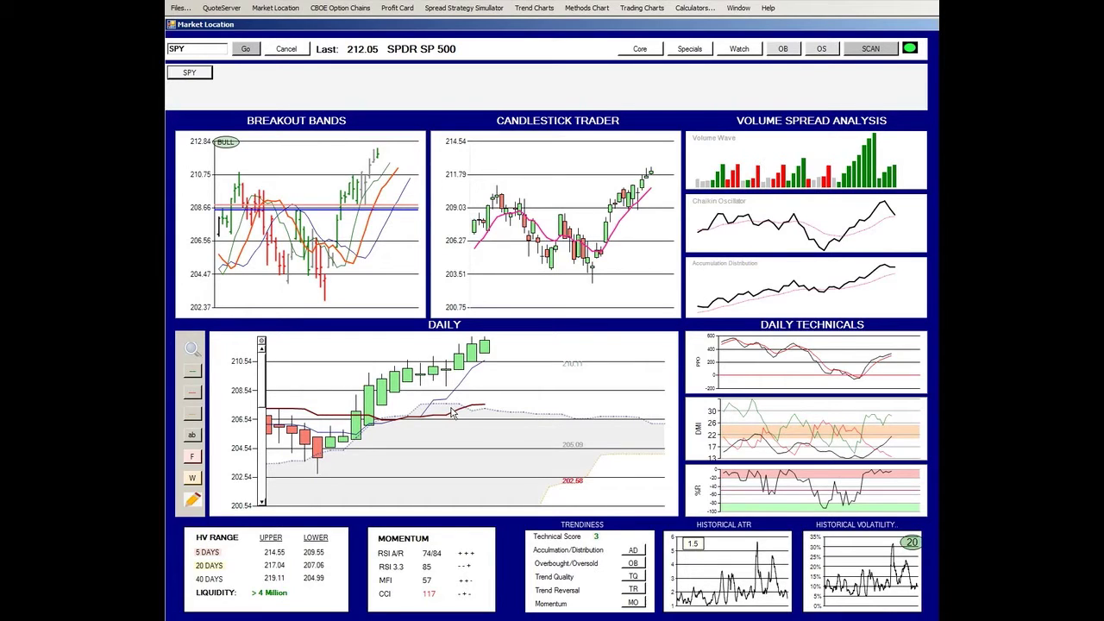
right_click(513, 389)
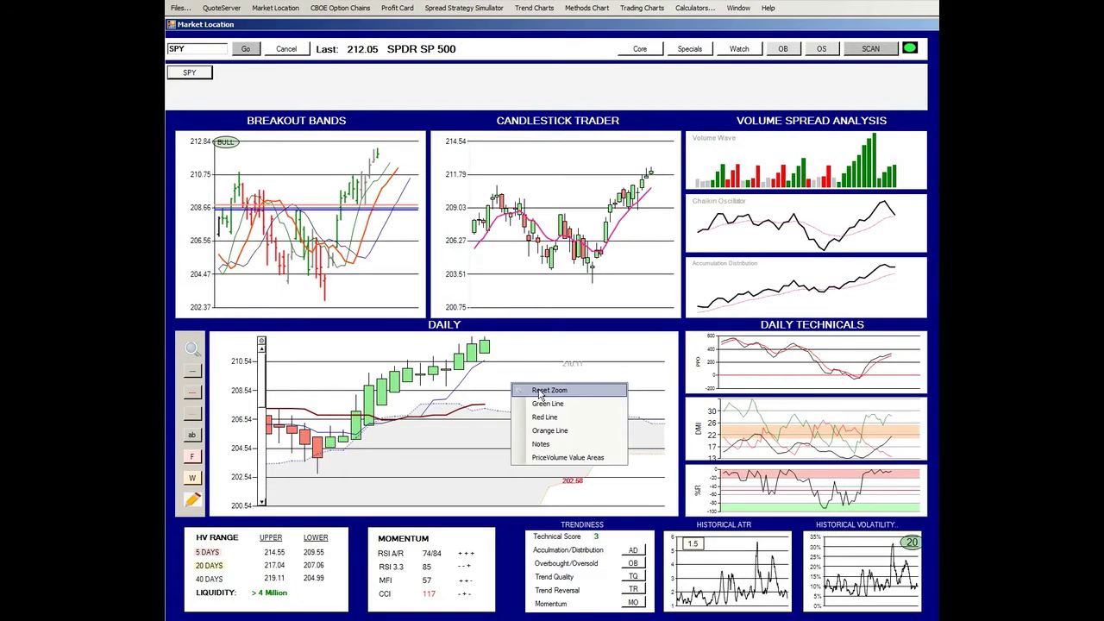
left_click(541, 392)
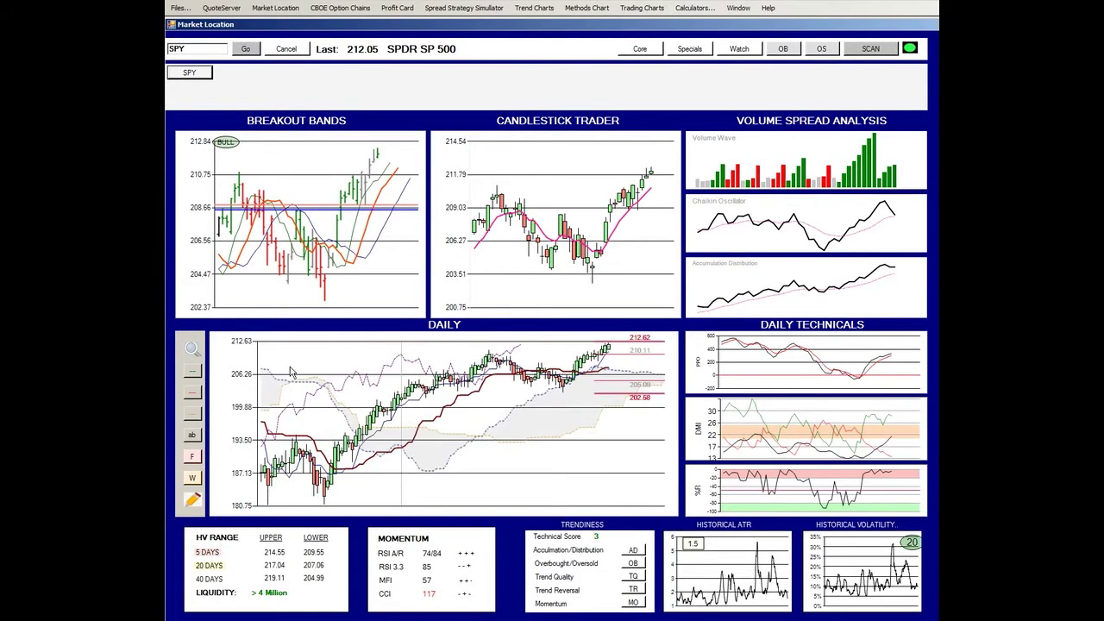
left_click_drag(259, 342, 262, 351)
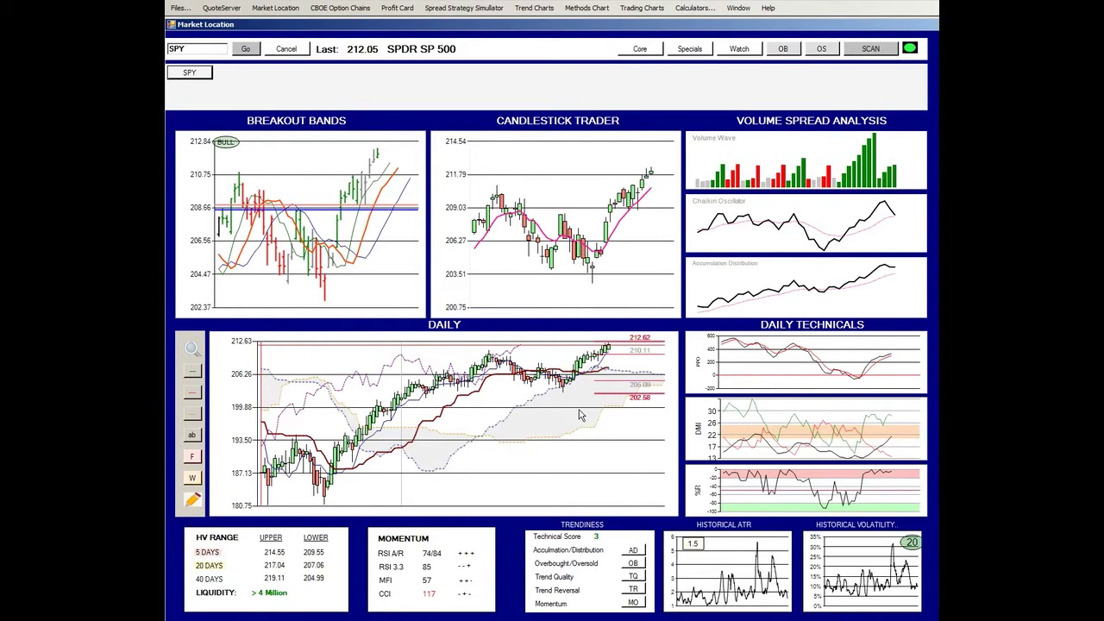
left_click(556, 346)
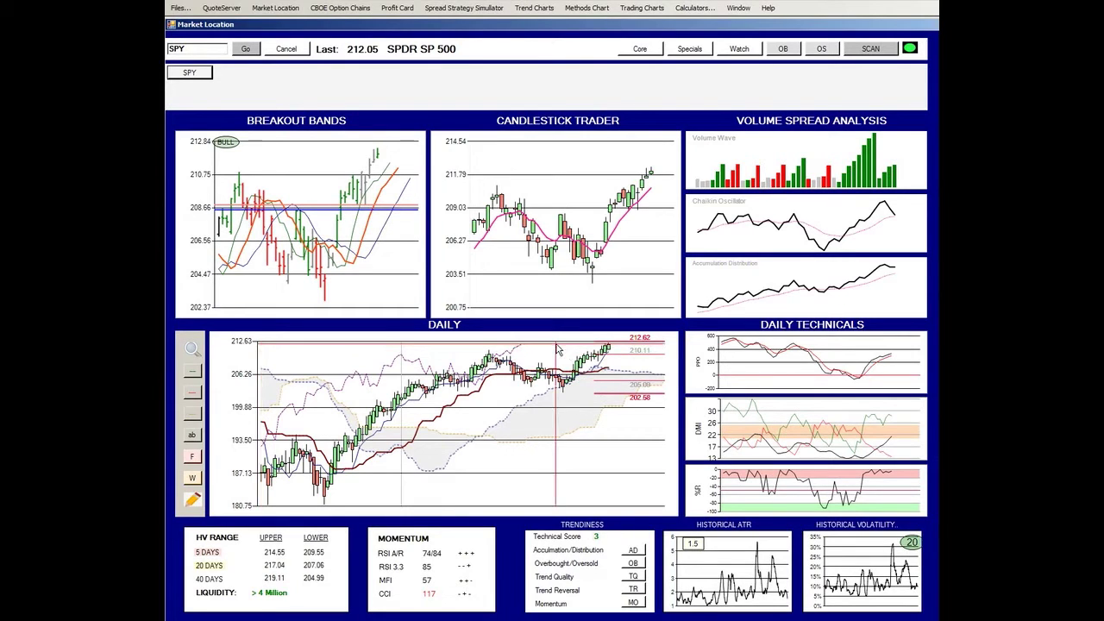
left_click(634, 401)
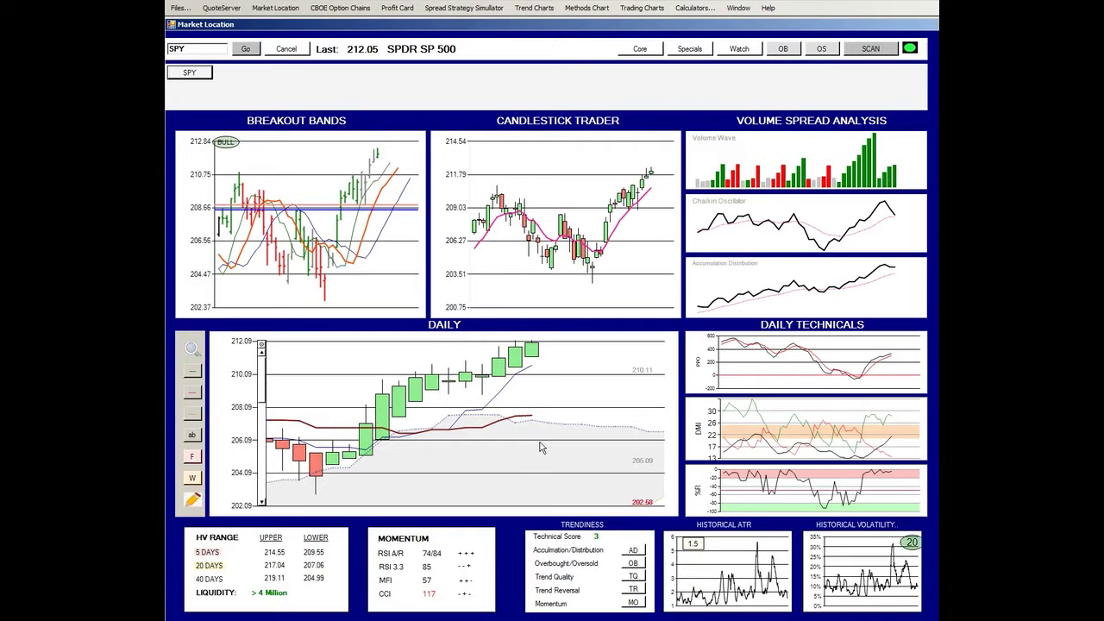
Reset the Daily chart's zoom to show SPY's full price history
right_click(564, 393)
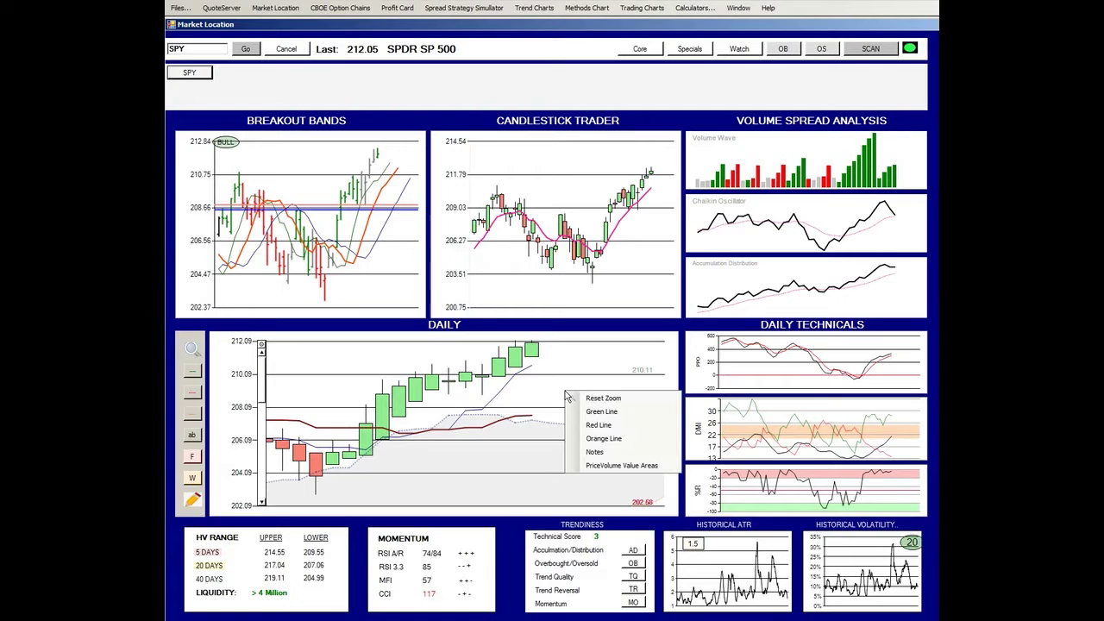
left_click(594, 399)
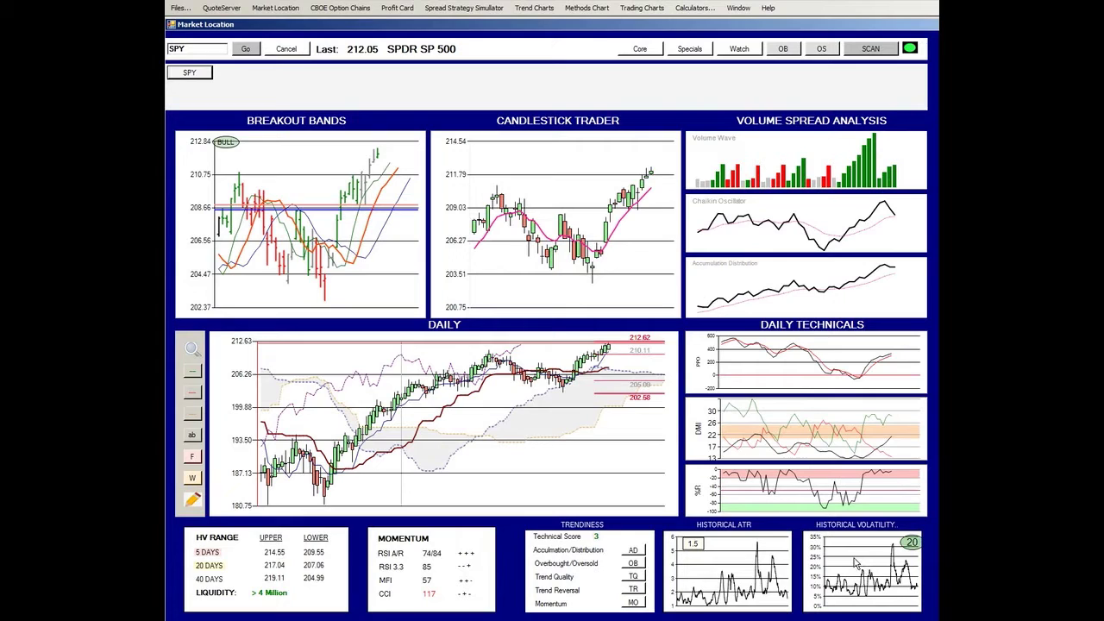
Open the Historical Volatility Distribution from the Historical Volatility chart, showing today's 10.1%
left_click(861, 566)
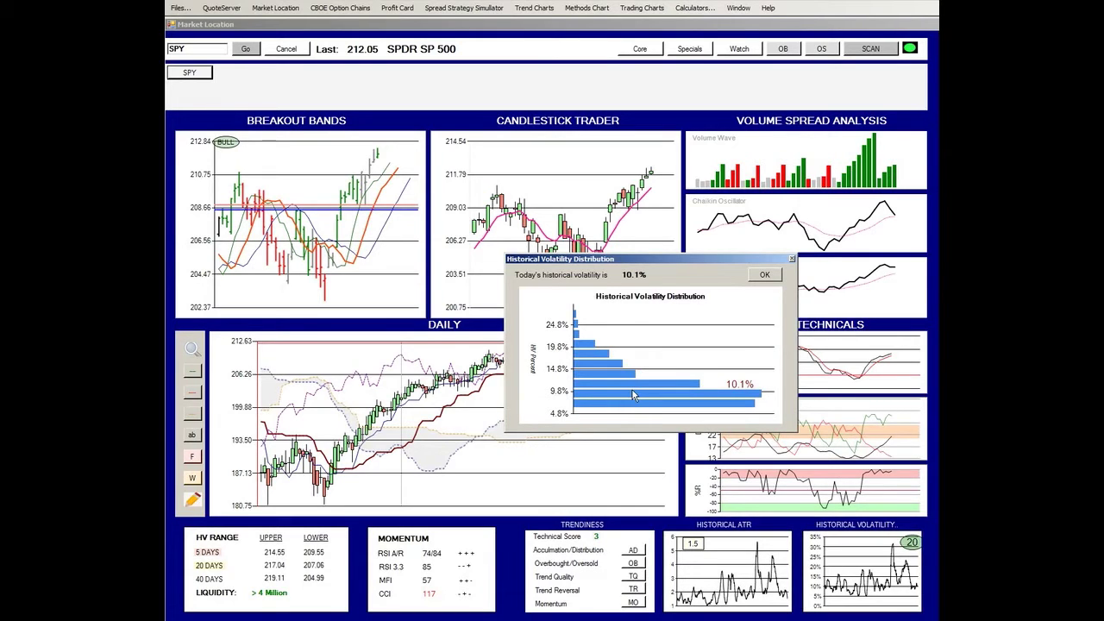
Close the Historical Volatility Distribution dialog with OK
left_click(767, 275)
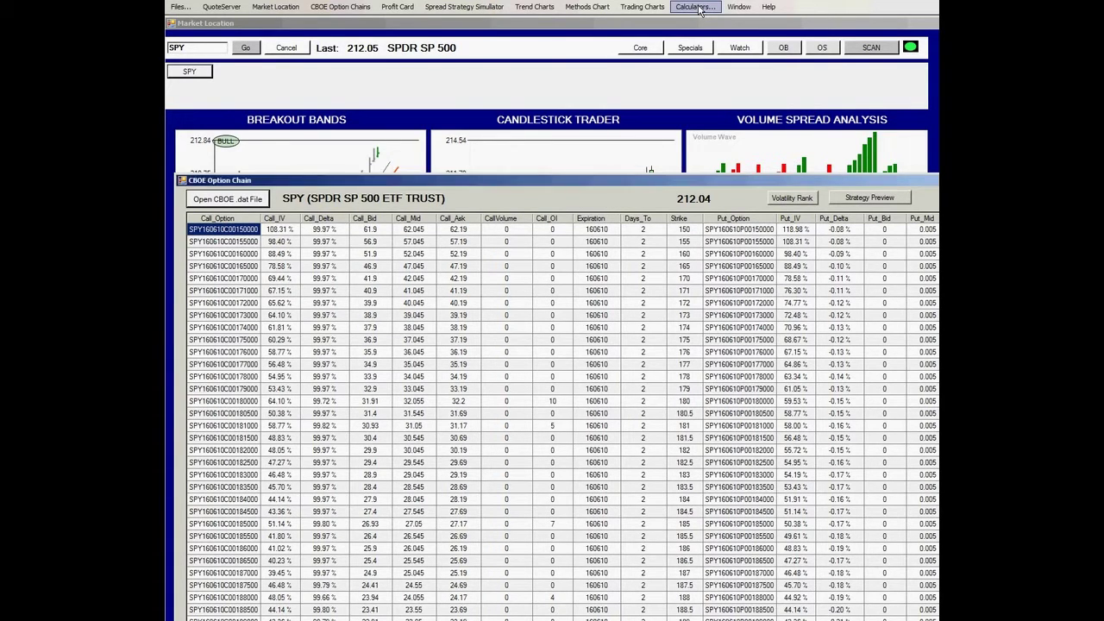
Open Calculators > Friday Expirations, listing Jun 10 at 3 days and Jun 17 at 10
left_click(697, 7)
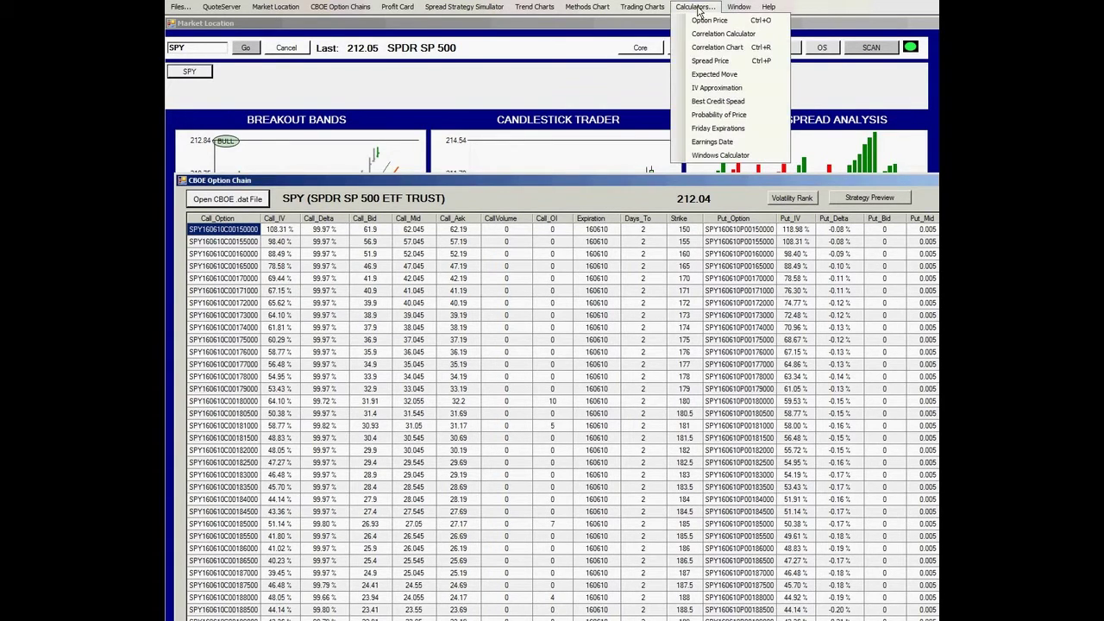
left_click(723, 127)
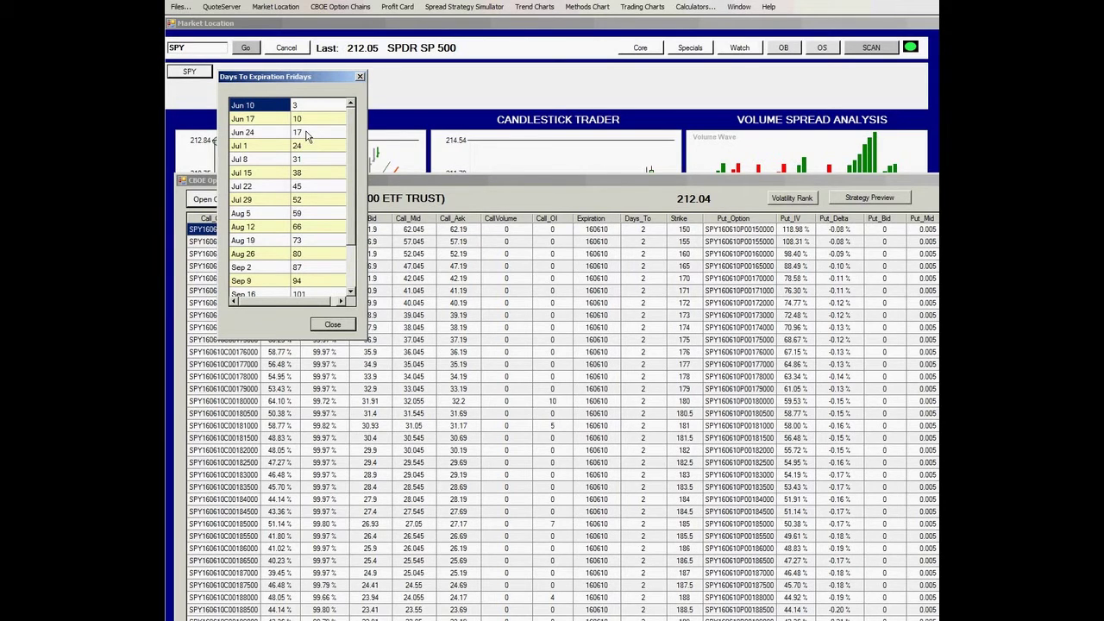
Close the Friday list and open the Implied Volatility Approximation calculator with stock price 212.04
left_click(333, 326)
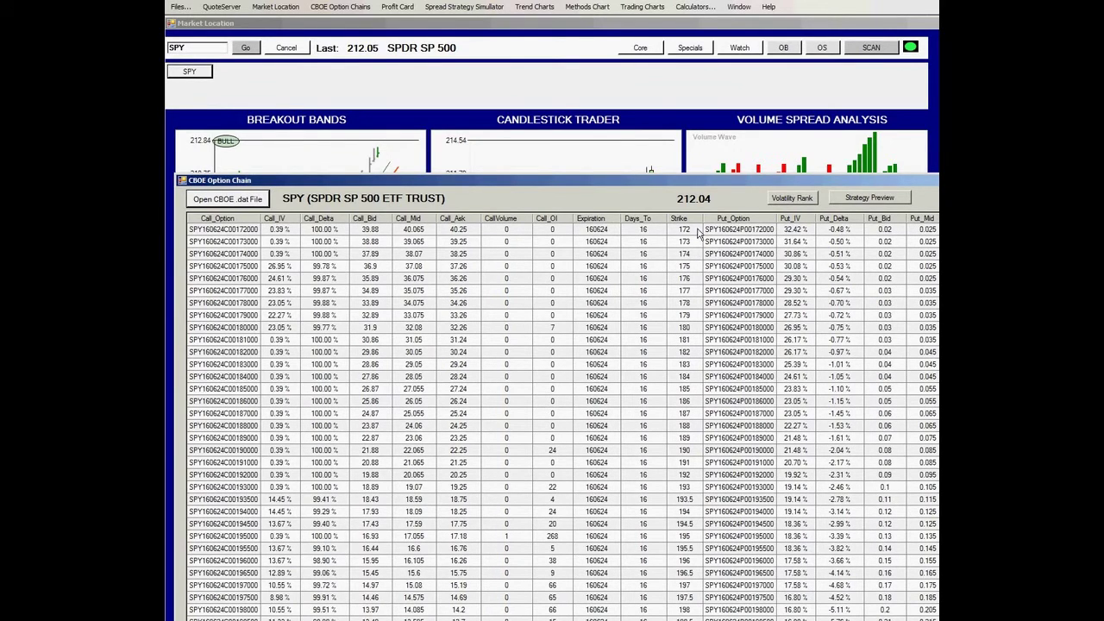
left_click(695, 7)
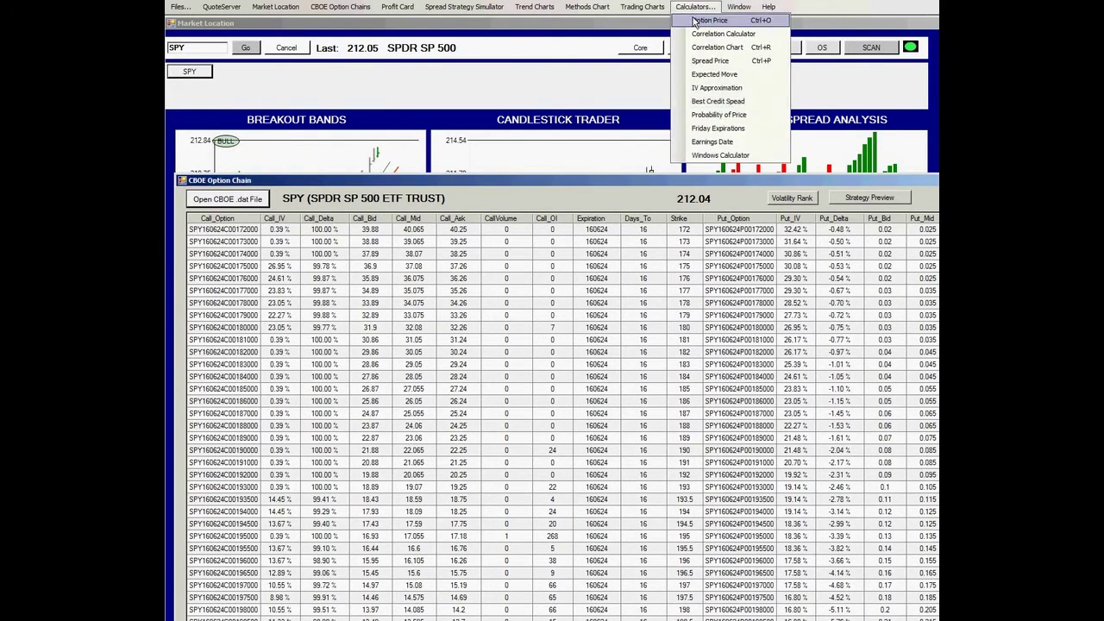
left_click(716, 88)
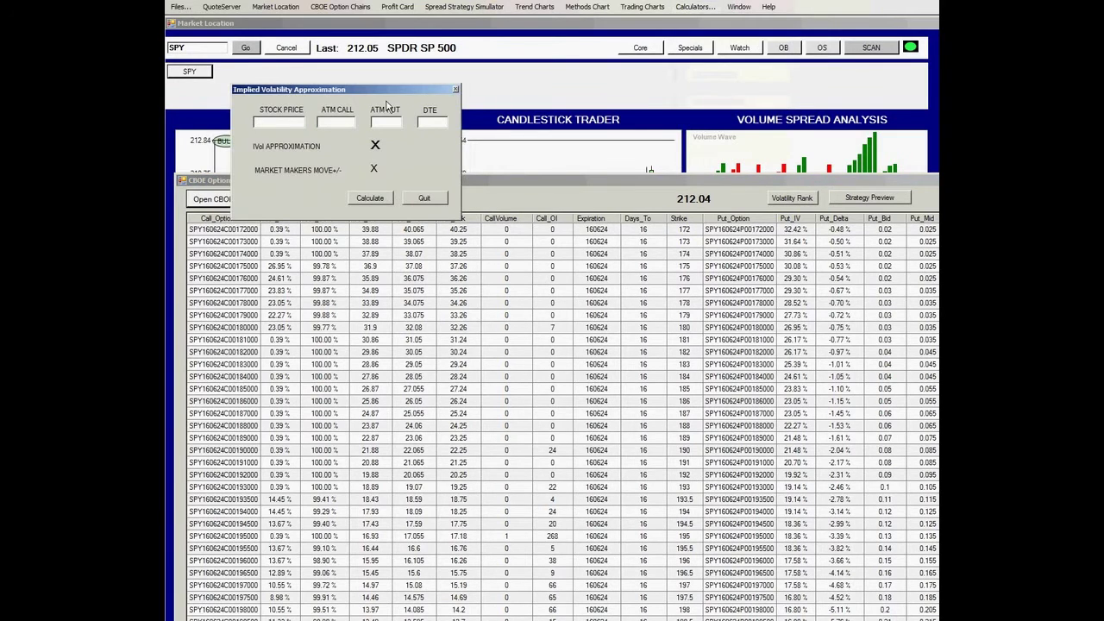
left_click_drag(348, 87, 348, 47)
left_click_drag(695, 201, 288, 80)
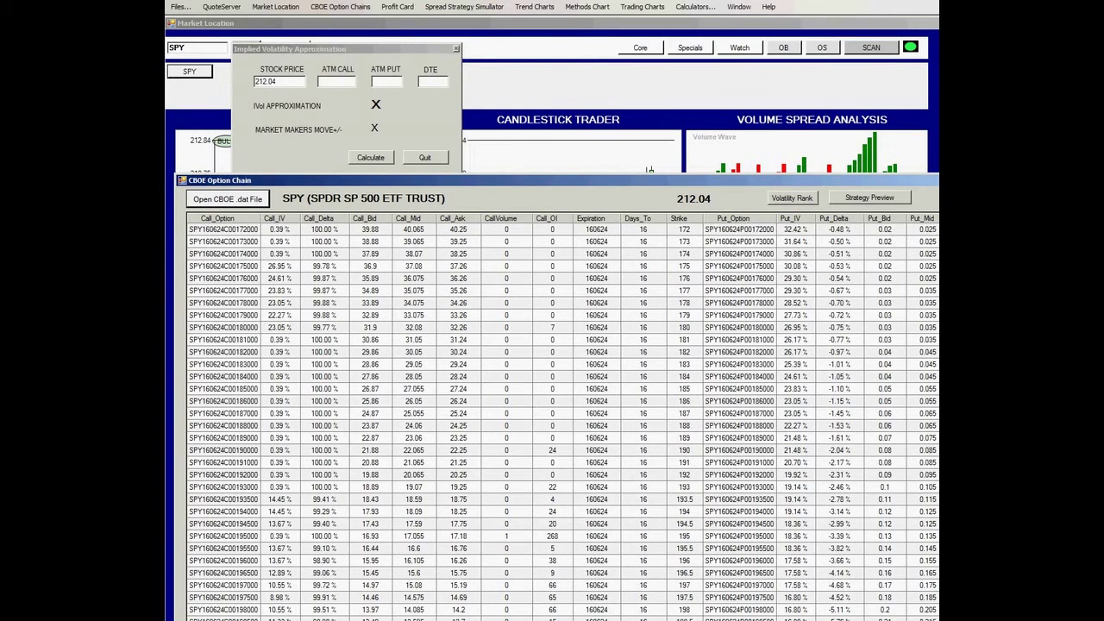
Scroll the 16-day SPY option chain down to the 212 strike rows
scroll(561, 423, "down", 3)
scroll(560, 423, "down", 4)
scroll(561, 422, "down", 3)
scroll(560, 423, "down", 3)
scroll(560, 423, "down", 3)
scroll(794, 555, "down", 2)
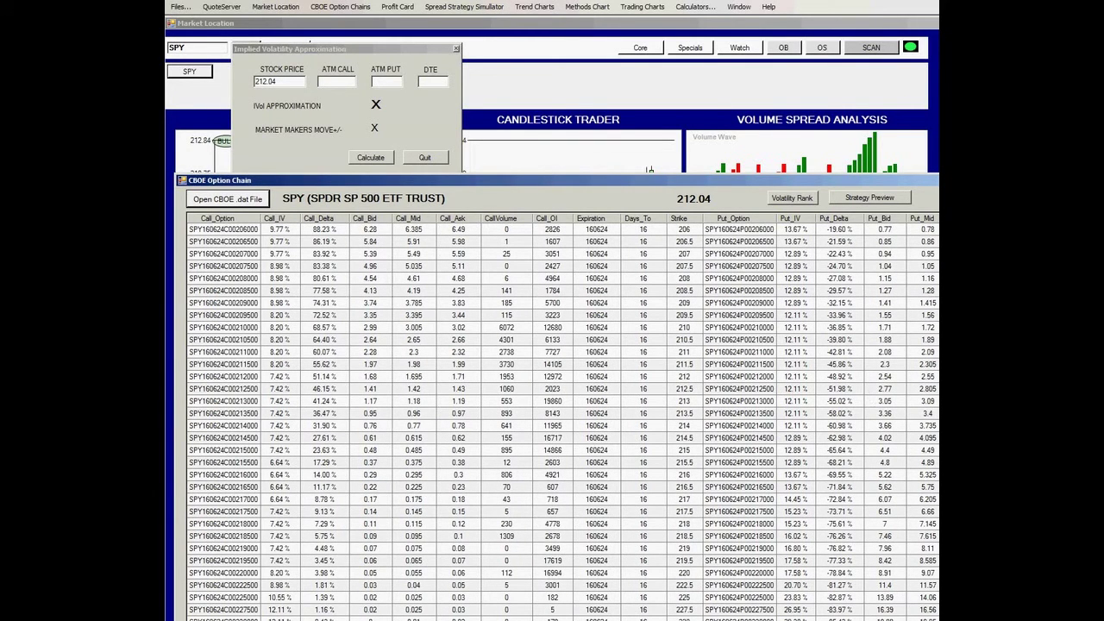
scroll(587, 423, "down", 3)
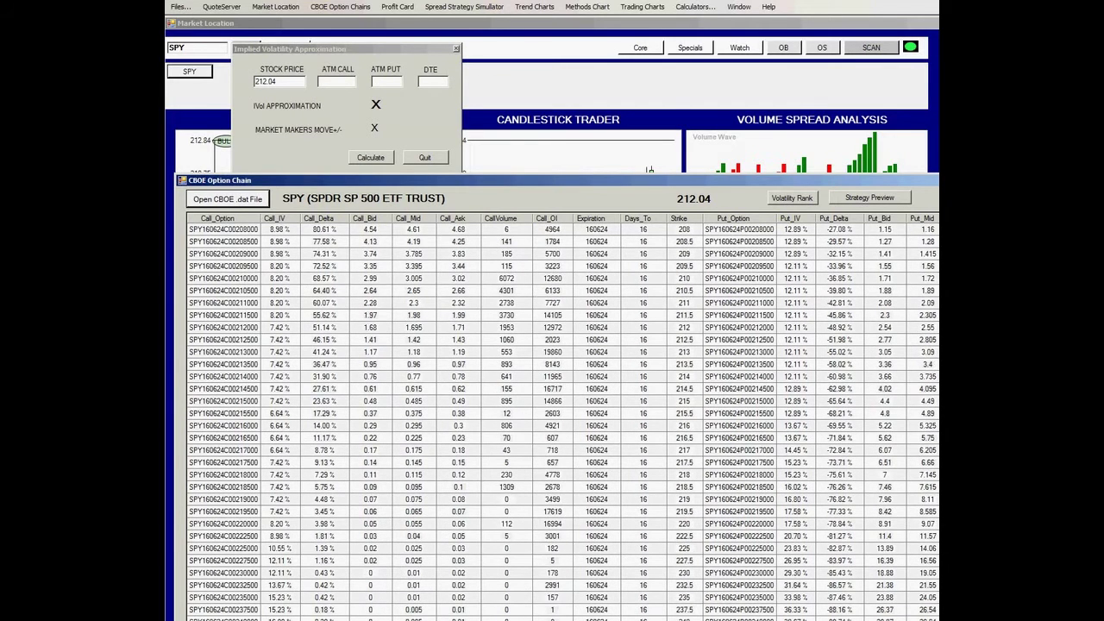
Enter ATM call 1.695, ATM put 2.55 and DTE 16, then calculate 9.56% IV with a 4.25 move
left_click(688, 317)
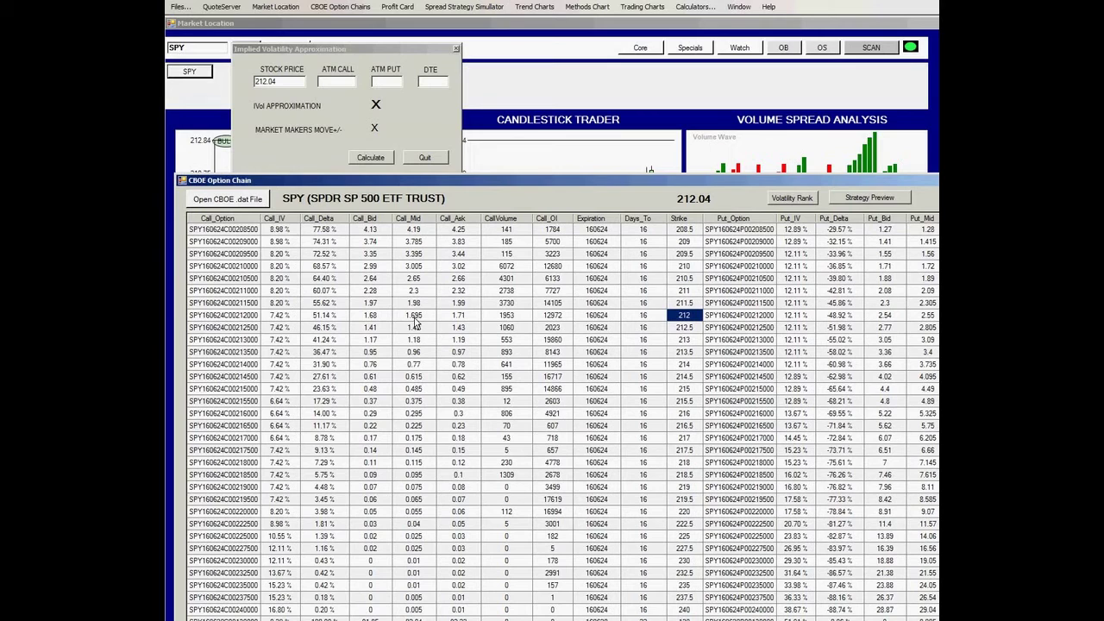
left_click(415, 317)
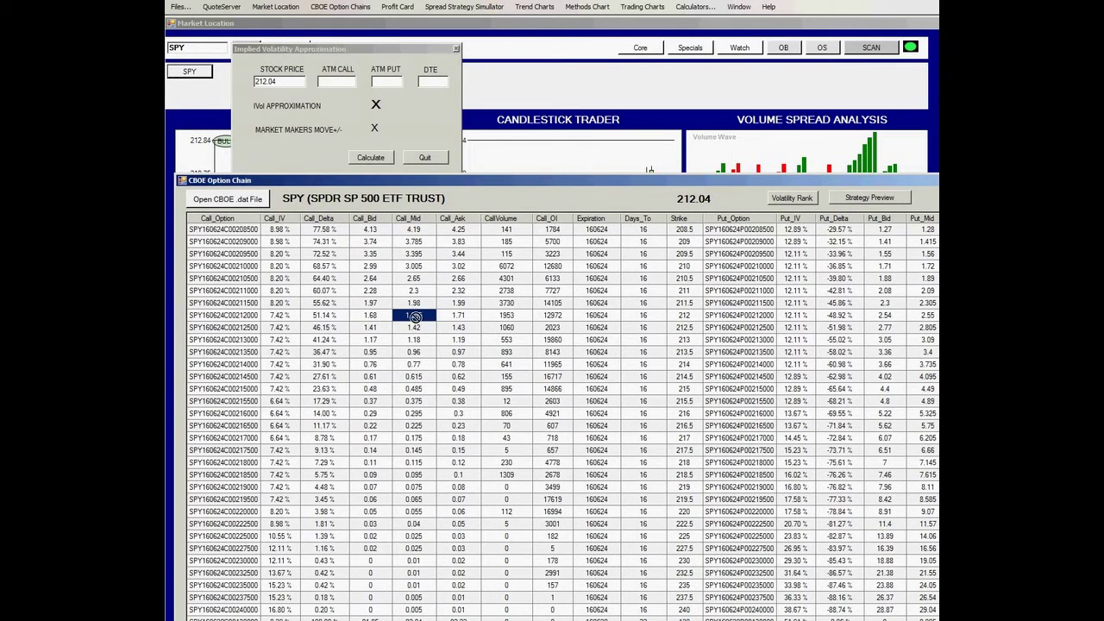
left_click_drag(415, 319, 342, 83)
left_click_drag(930, 321, 382, 82)
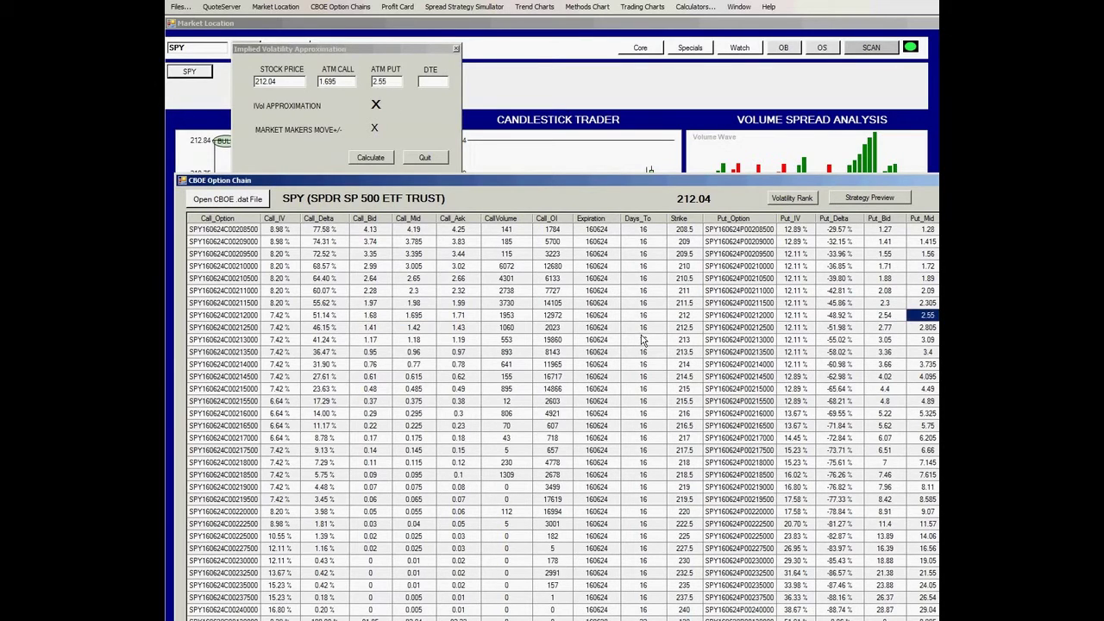
left_click_drag(647, 321, 432, 81)
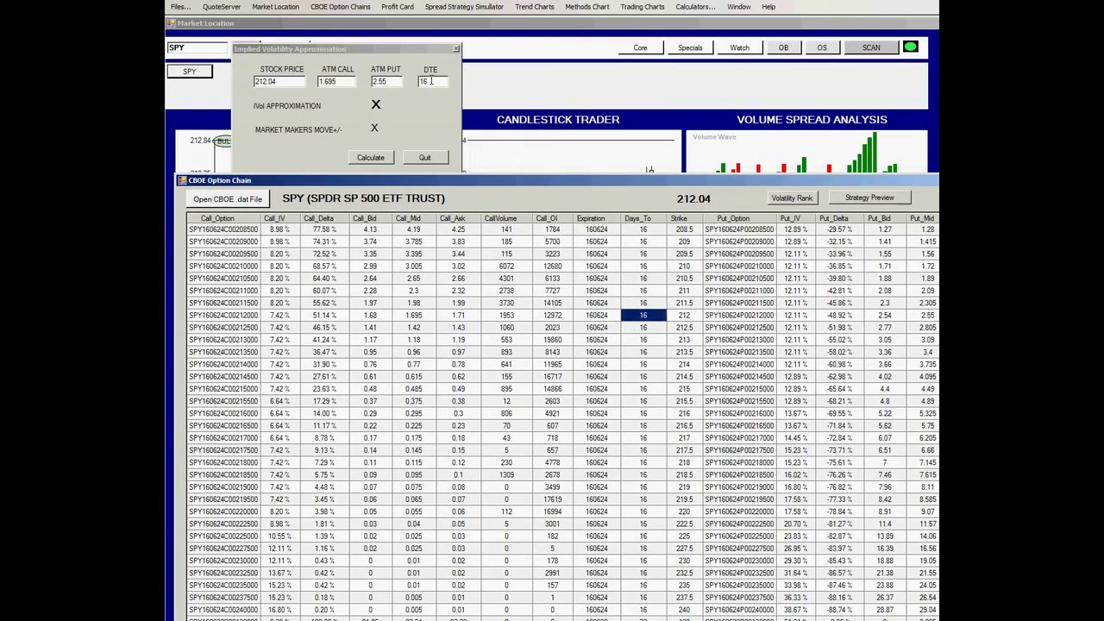
left_click(371, 159)
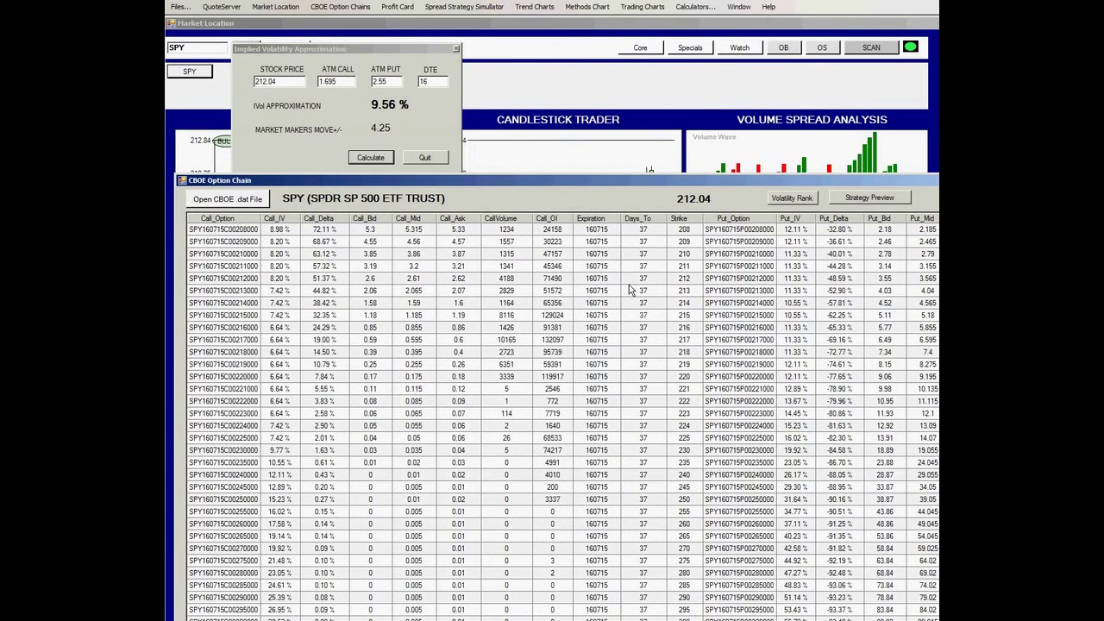
Enter ATM call 2.61, ATM put 3.565 and DTE 37, then recalculate to 9.15% IV and a 6.18 move
left_click(414, 278)
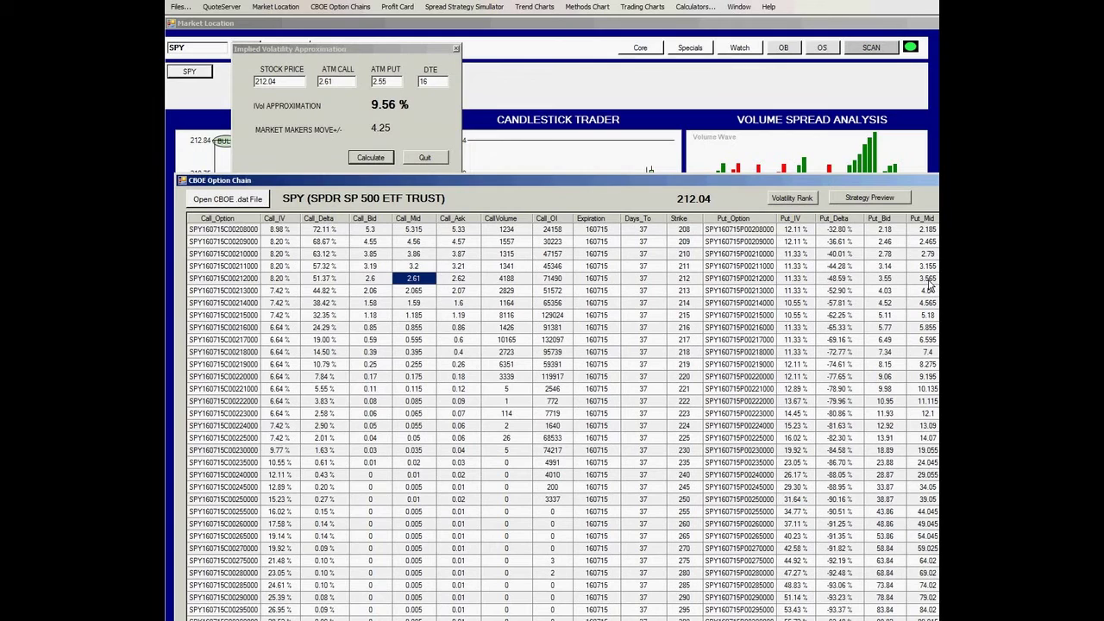
left_click_drag(930, 285, 384, 85)
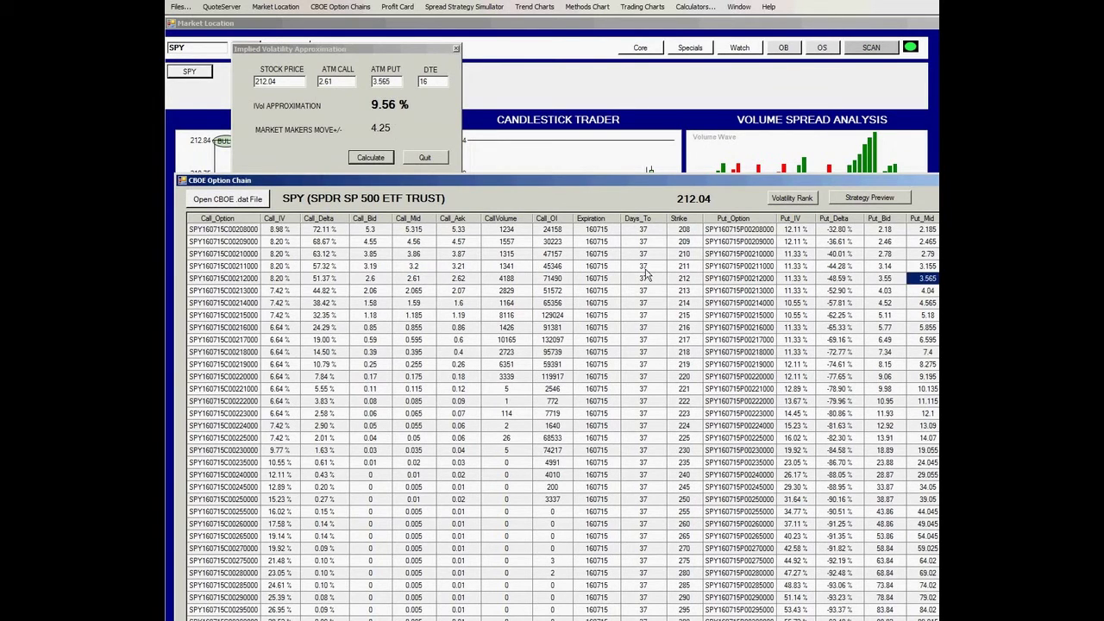
left_click_drag(645, 278, 427, 81)
left_click(372, 159)
left_click(372, 159)
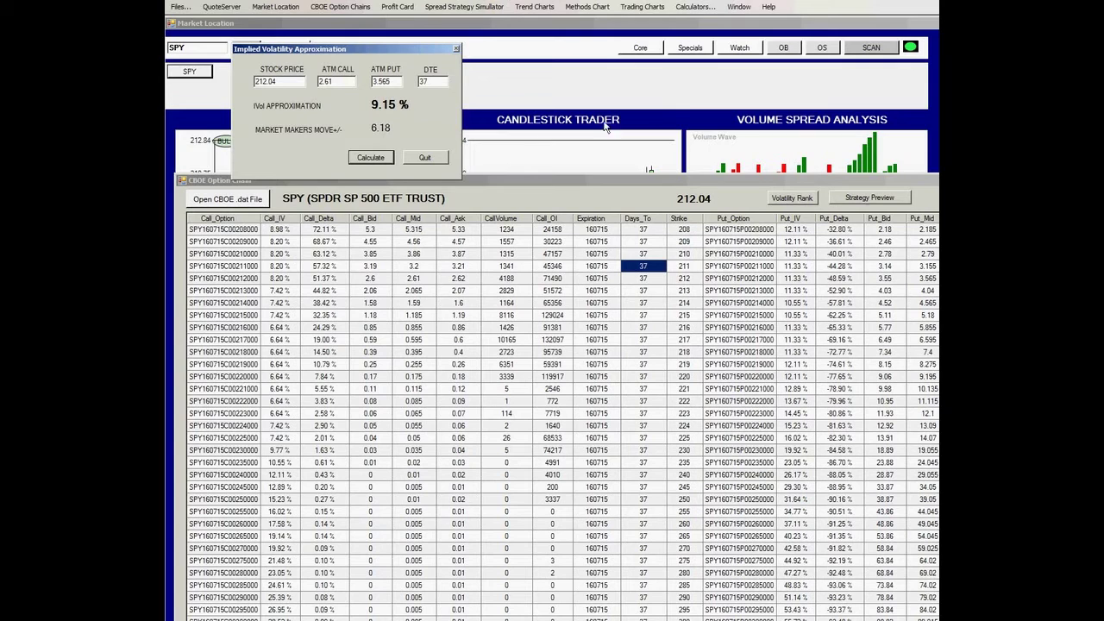
left_click(698, 9)
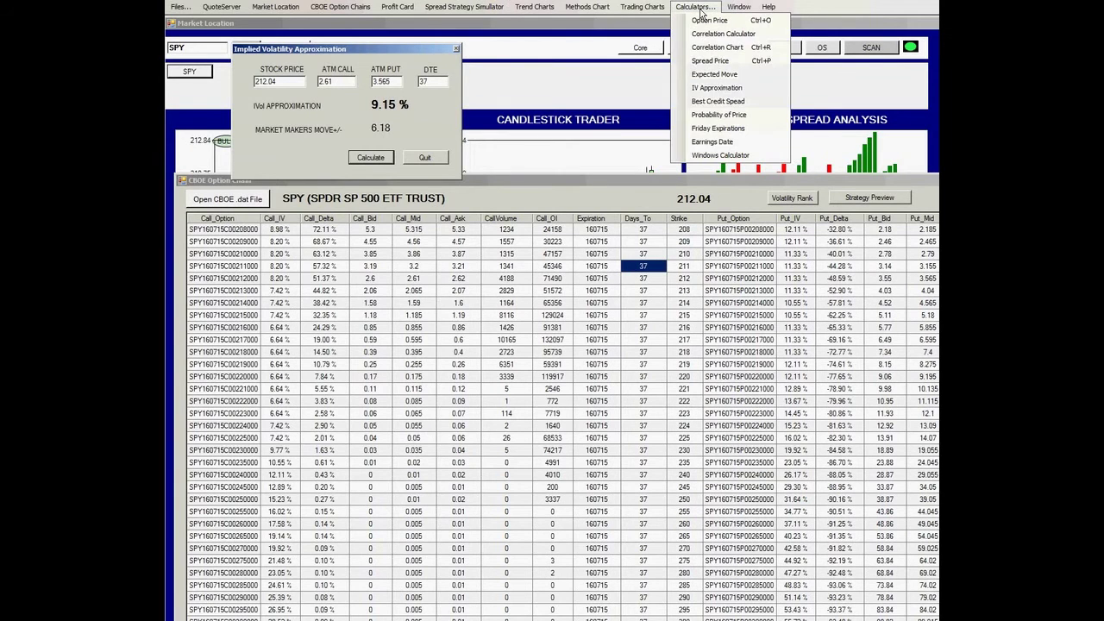
Open the Probability of Price Move calculator and move its window to the right
left_click(714, 119)
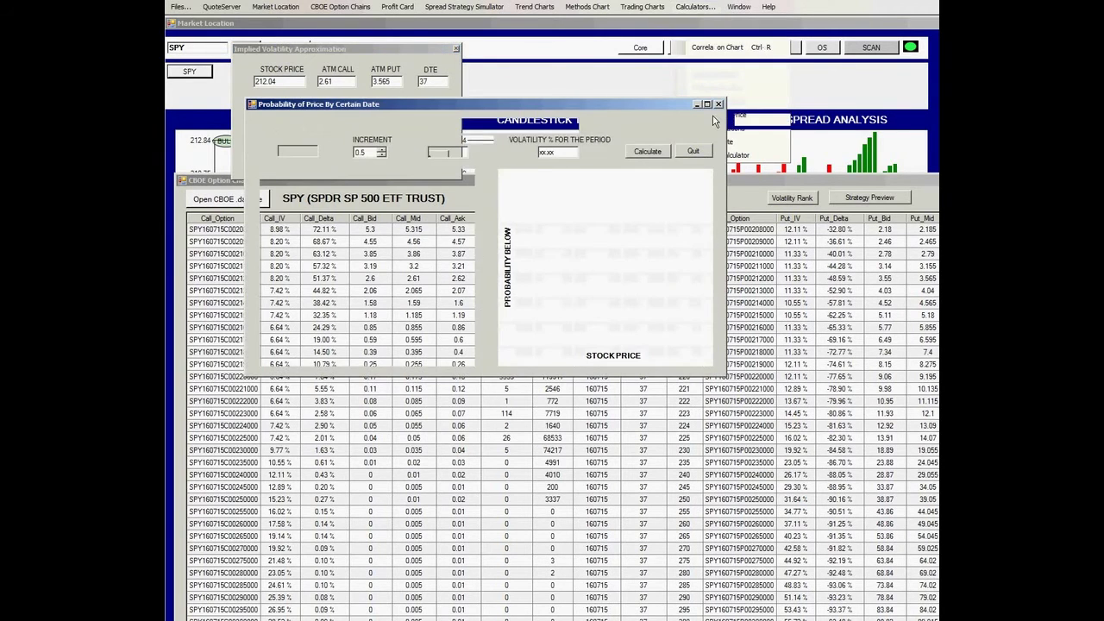
left_click_drag(617, 112, 850, 46)
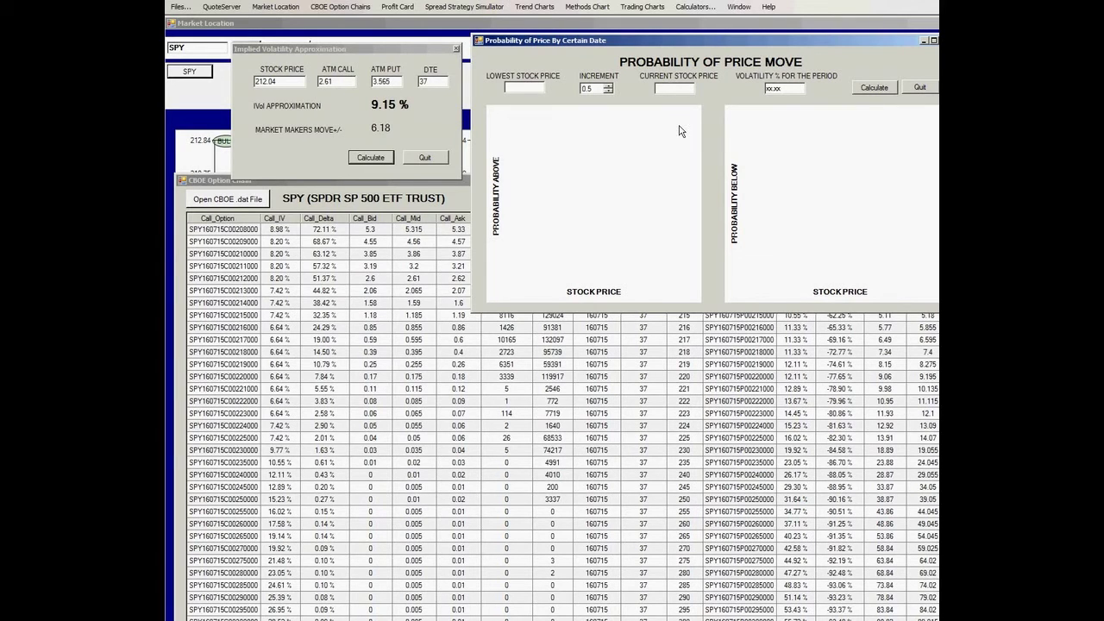
Enter price 212.04, volatility 9.15, increment 1.0 and lowest price 205, then plot both curves
type("212.04")
left_click_drag(784, 88, 729, 92)
type("9.15")
left_click(608, 85)
type("205")
left_click(872, 88)
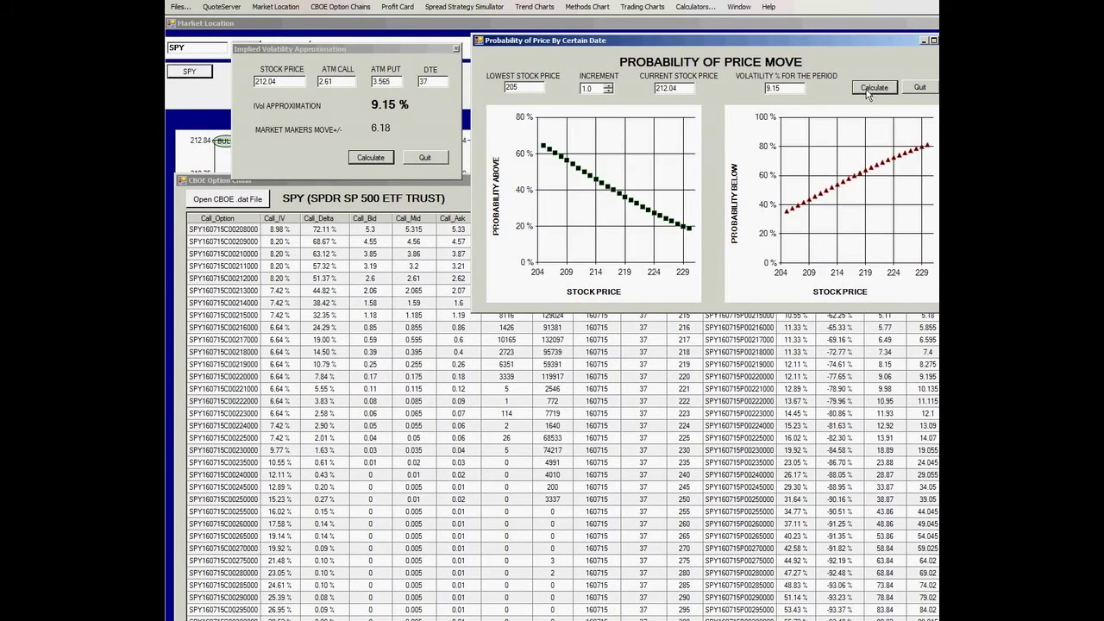